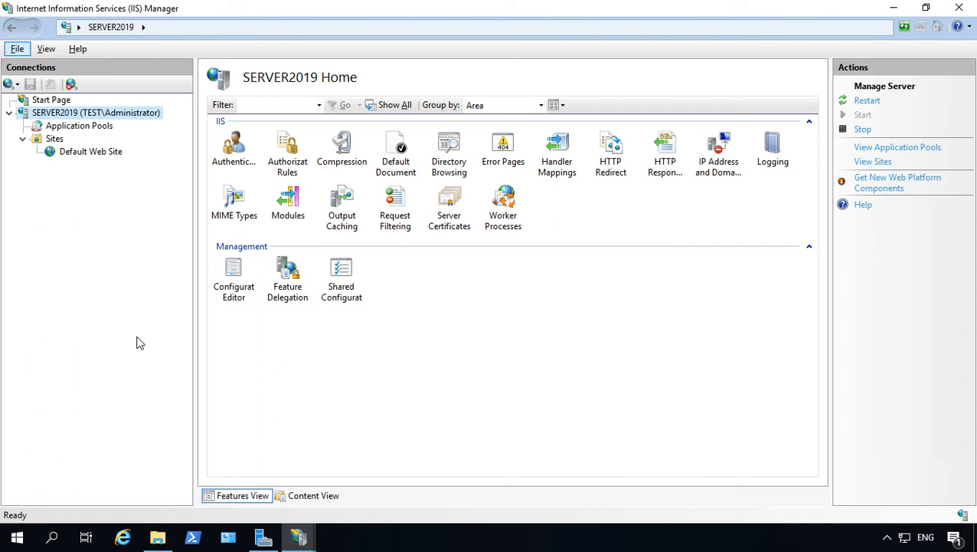
# - Select the SERVER2019 node to reach its Default Document feature
pyautogui.click(54, 113)
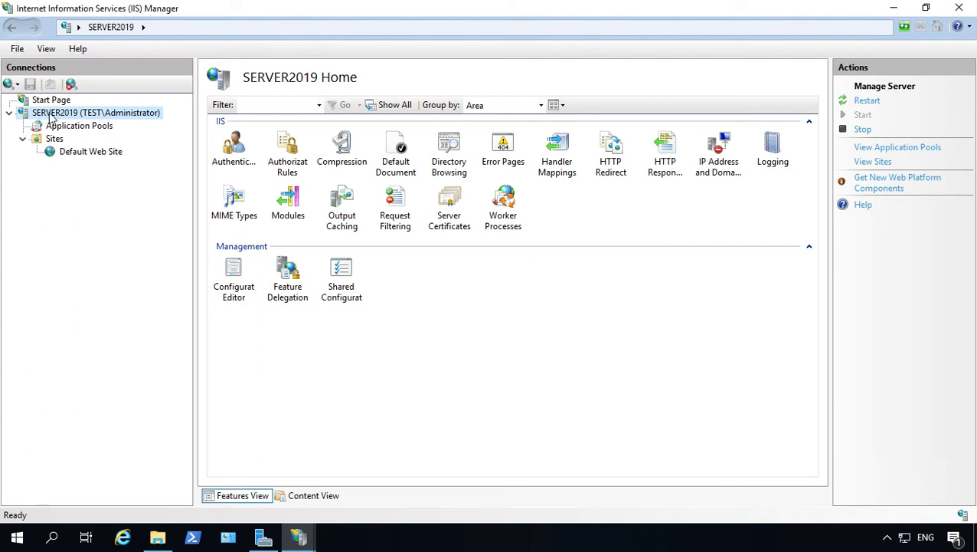
pyautogui.click(396, 157)
pyautogui.doubleClick(396, 157)
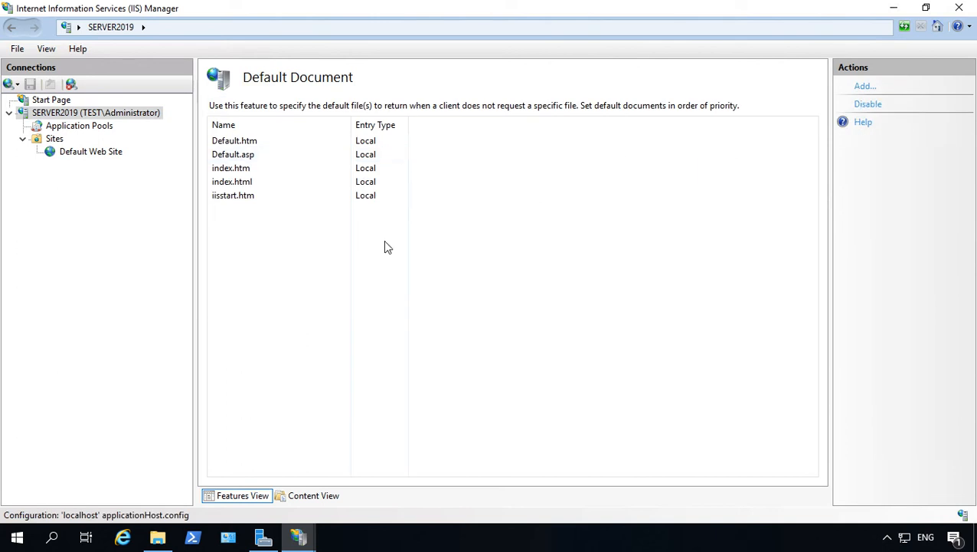
pyautogui.click(277, 153)
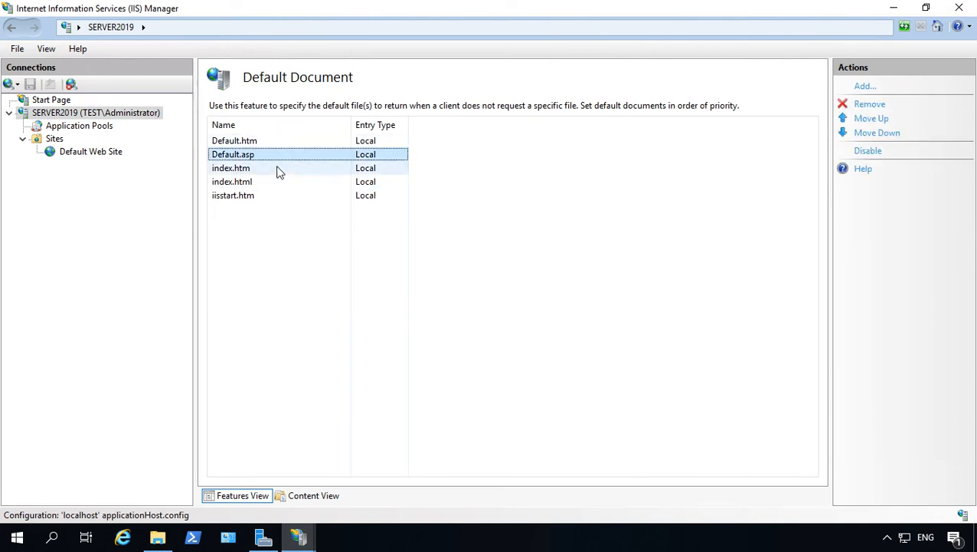
pyautogui.click(277, 182)
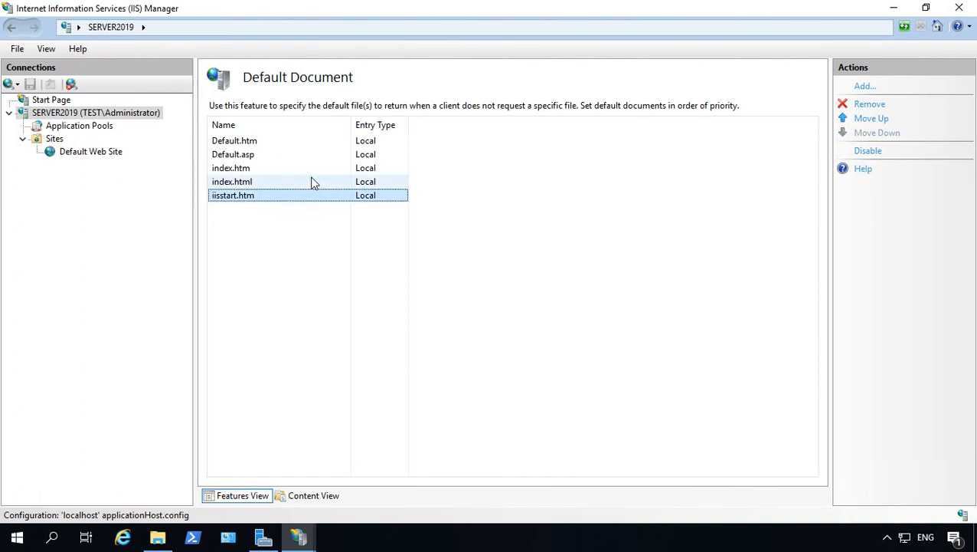
pyautogui.click(245, 154)
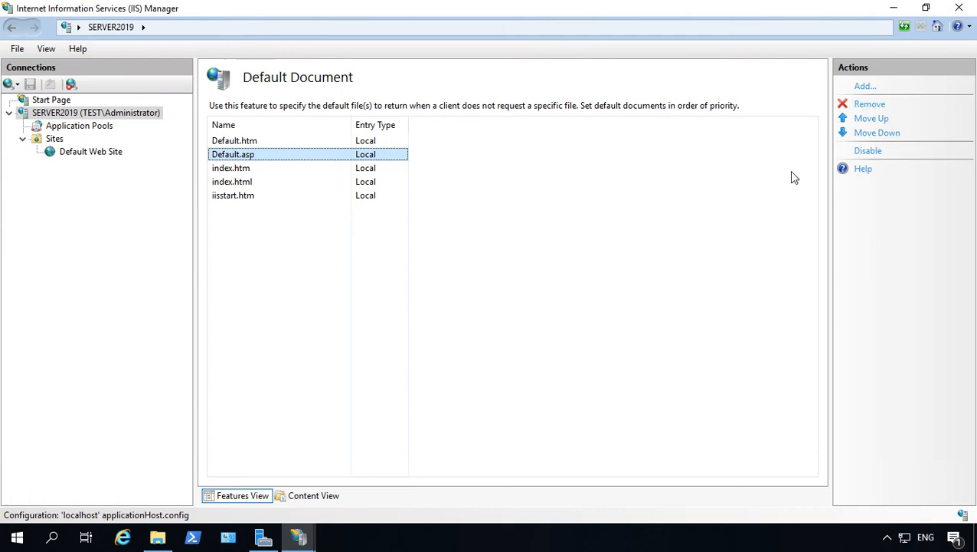
pyautogui.click(872, 117)
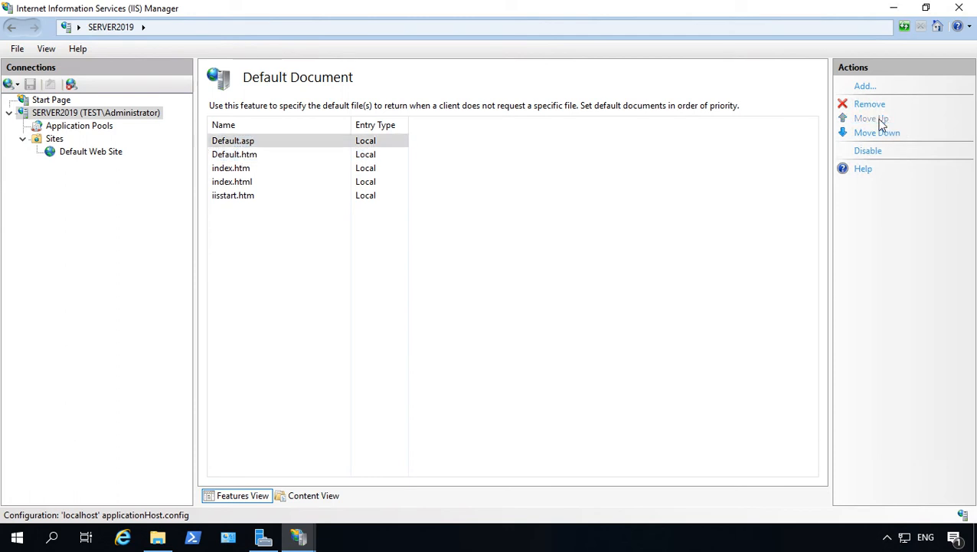
pyautogui.click(878, 133)
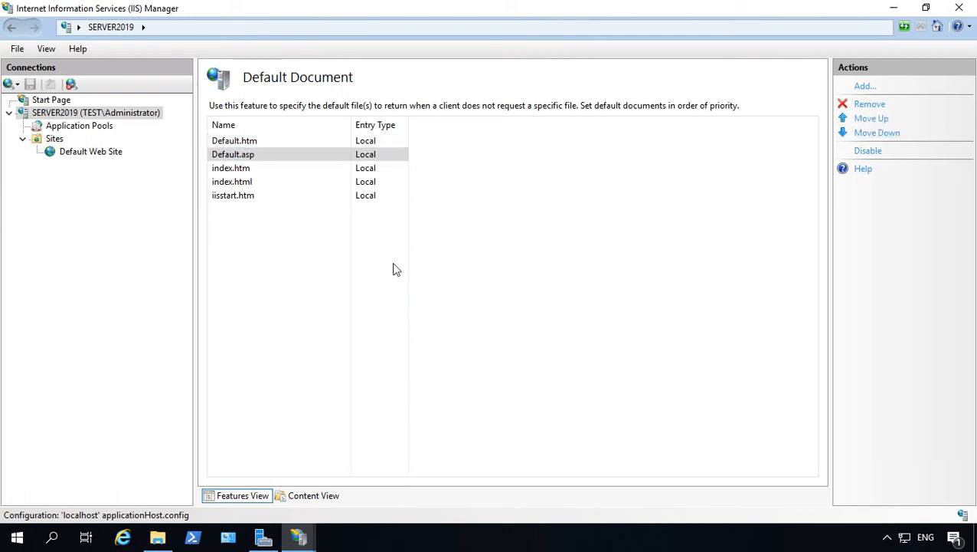
# - Add Test1.htm as a server default document, then select Default Web Site in the tree
pyautogui.click(865, 86)
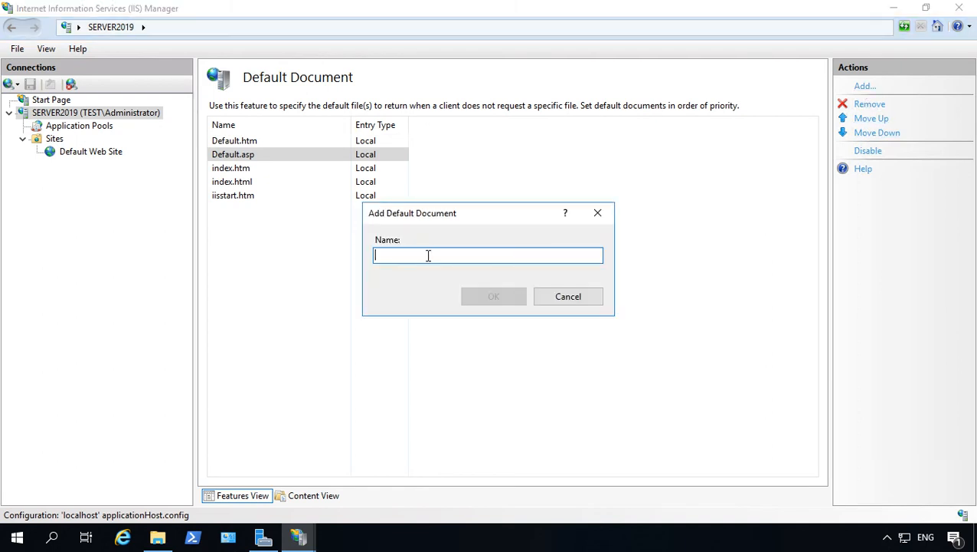
pyautogui.write('Tes')
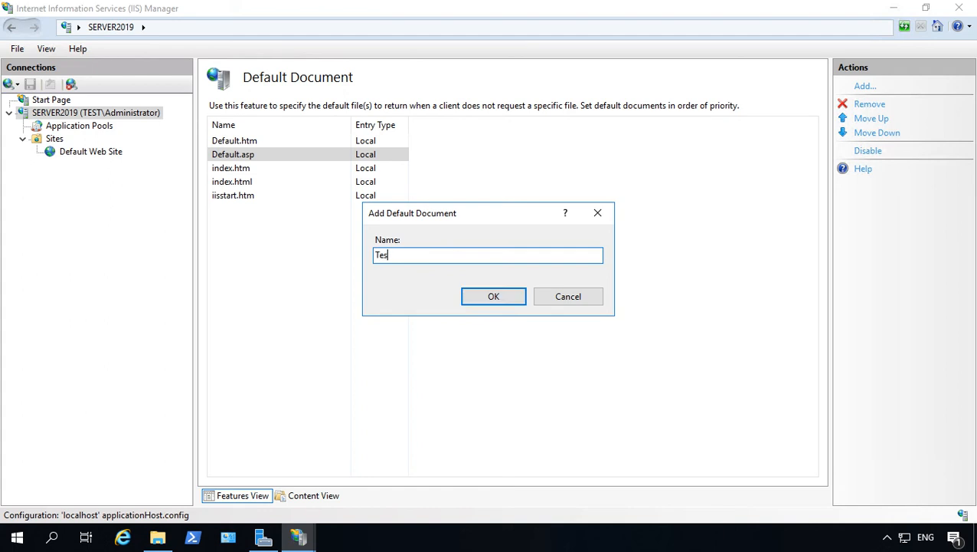
pyautogui.write('t1.htm')
pyautogui.press('Return')
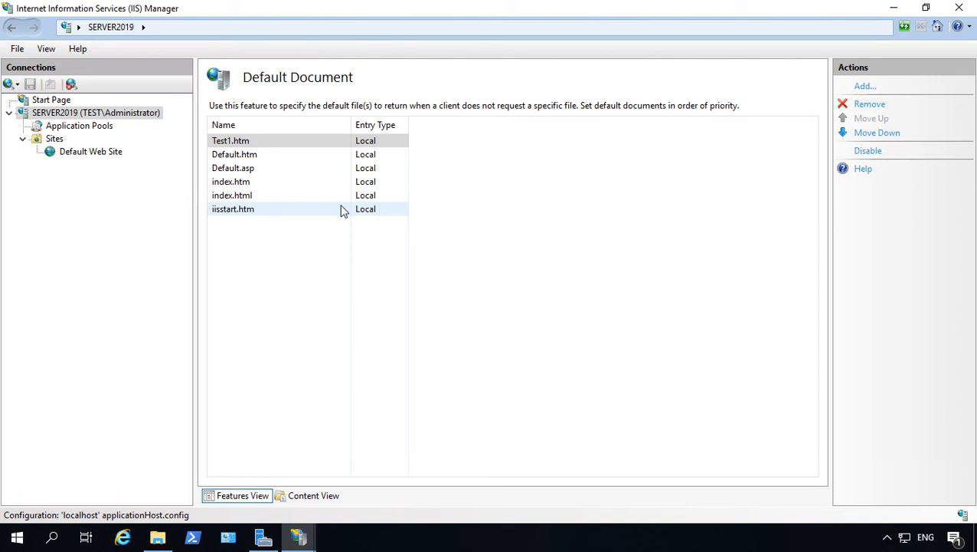
pyautogui.click(90, 151)
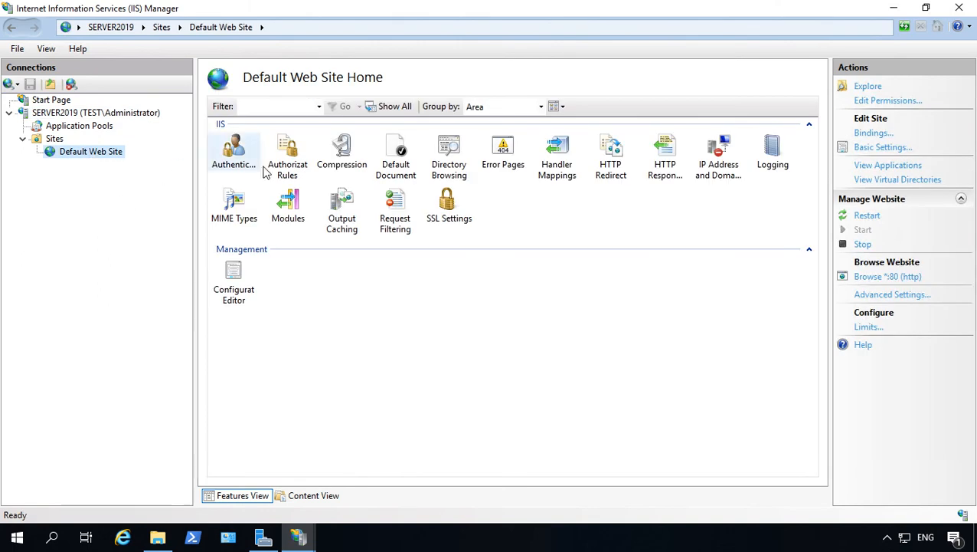
# - Move Default.htm to the top of Default Web Site's default documents, accepting the override prompt
pyautogui.doubleClick(396, 153)
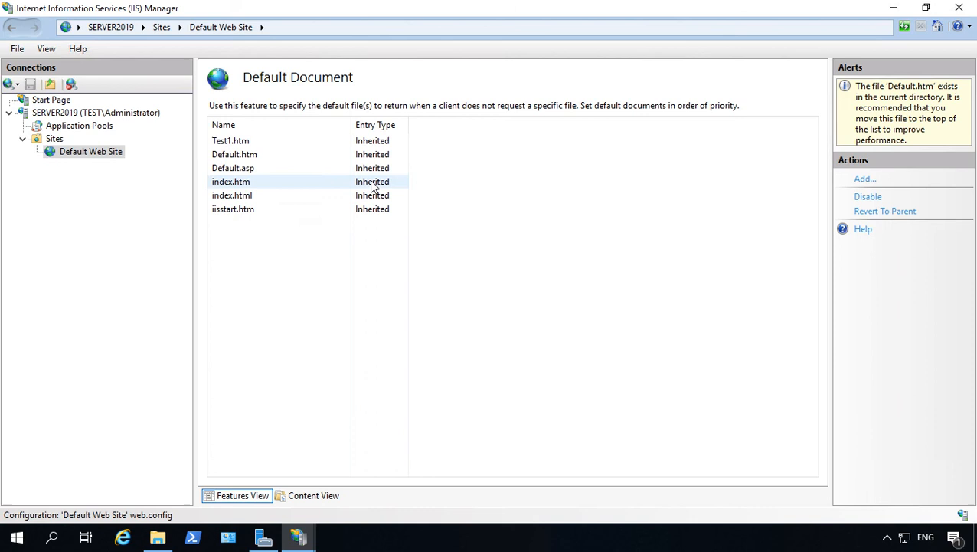
pyautogui.click(248, 158)
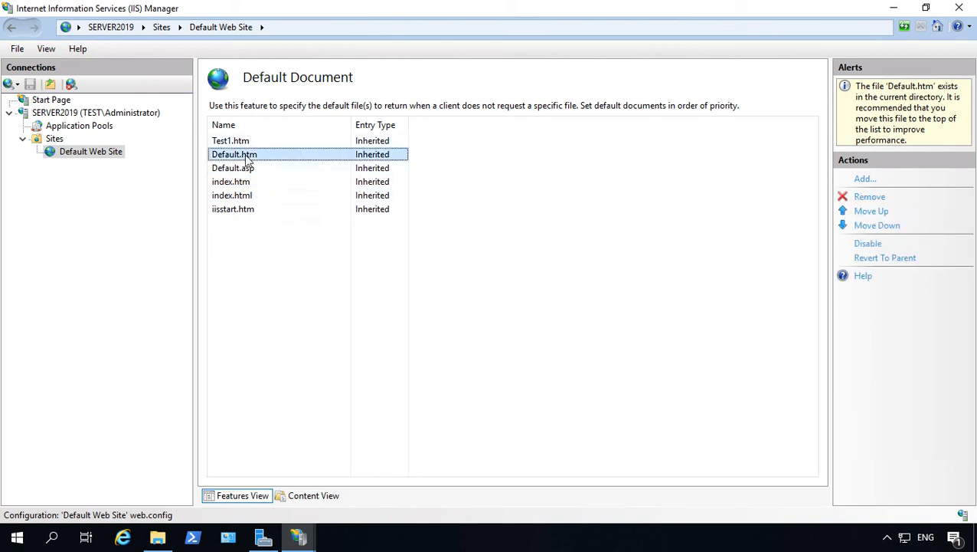
pyautogui.click(871, 211)
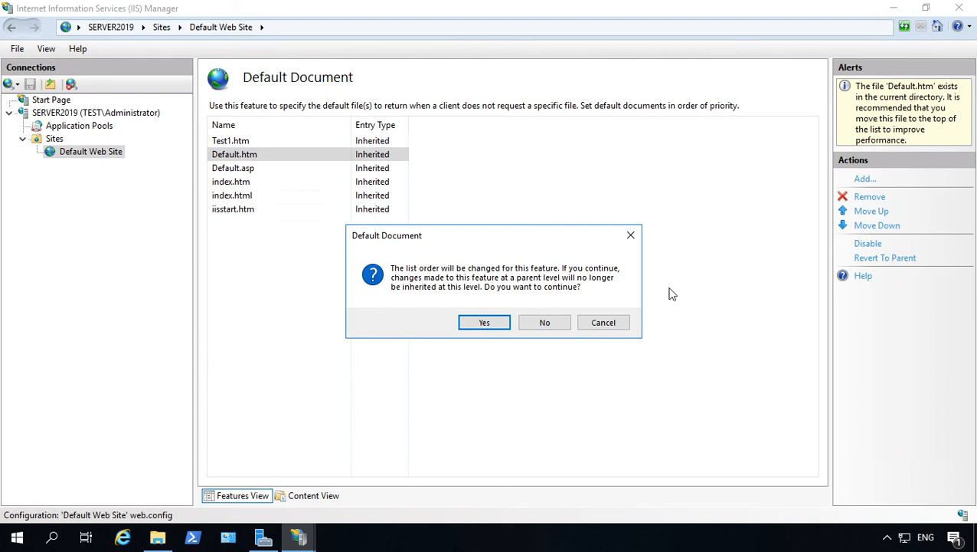
pyautogui.click(476, 321)
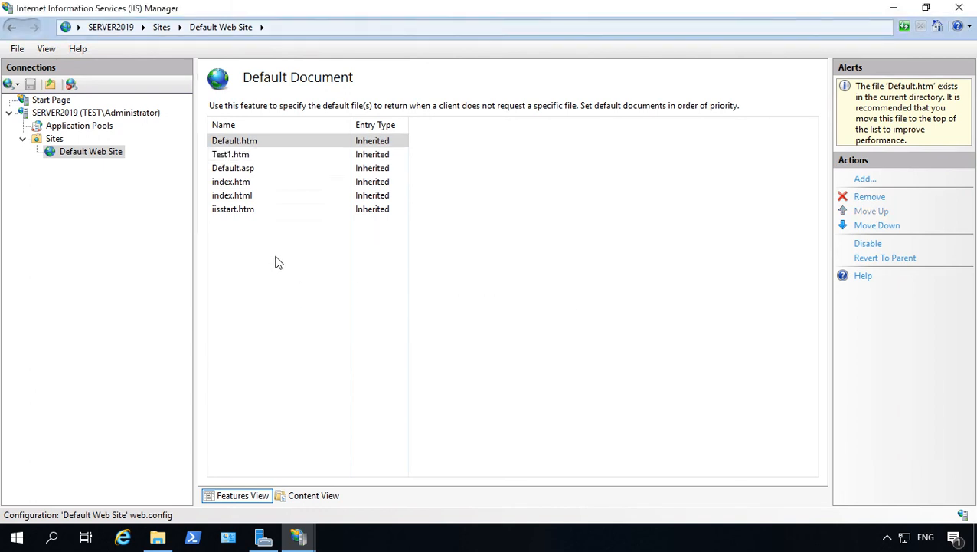
pyautogui.click(301, 144)
# - Return to the server's Default Document list via Application Pools and select Test1.htm at the top
pyautogui.click(79, 126)
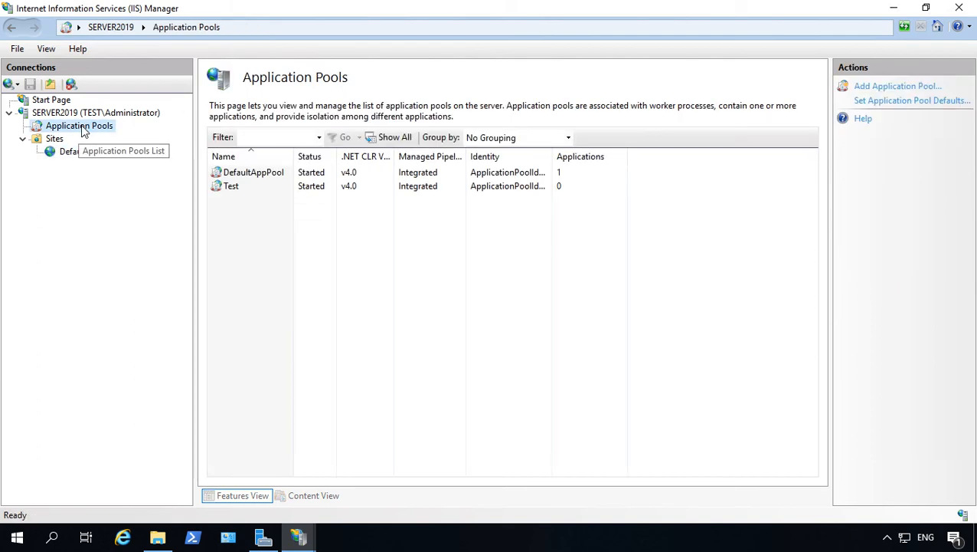
pyautogui.click(96, 113)
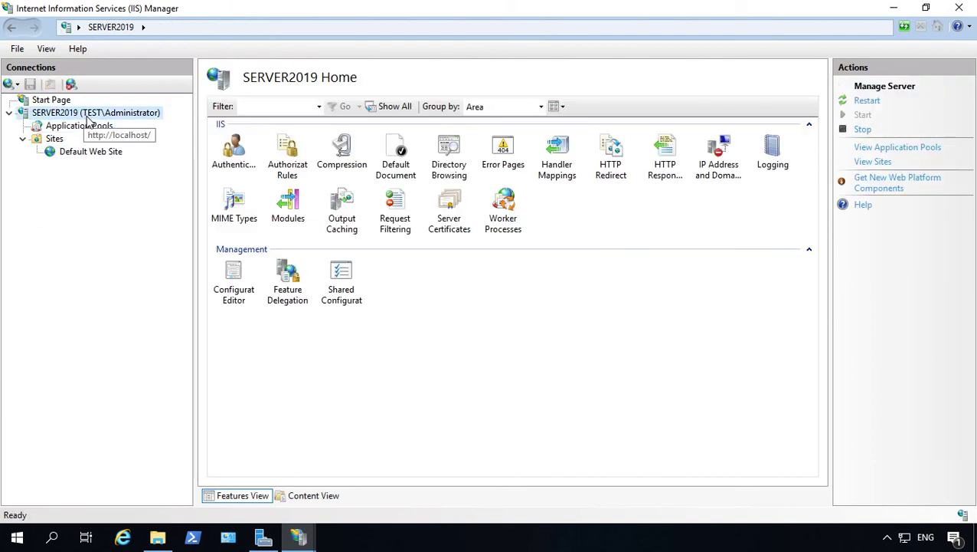
pyautogui.doubleClick(395, 153)
pyautogui.click(380, 158)
pyautogui.click(253, 141)
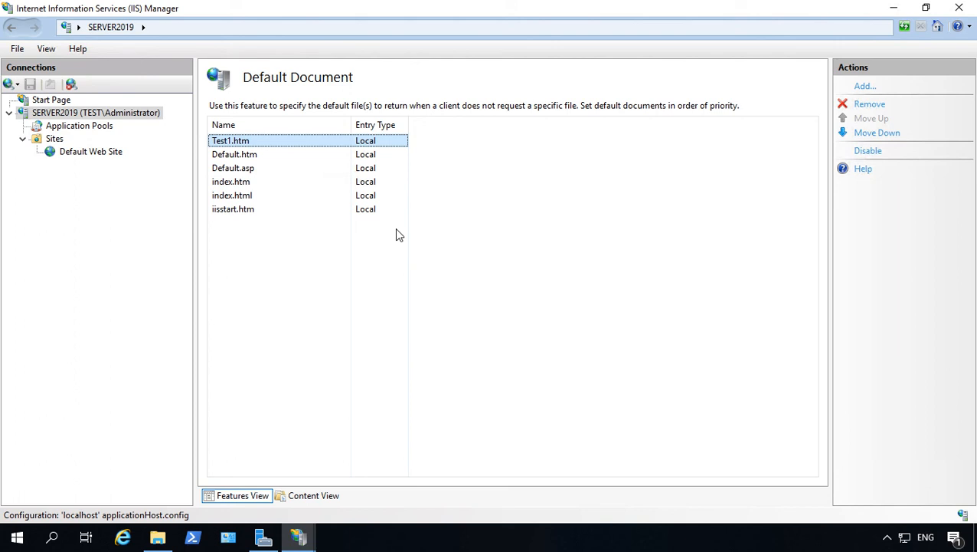
# - Add website Test2 with physical path C:\ on port 80, accepting the duplicate binding warning
pyautogui.rightClick(54, 139)
pyautogui.click(103, 148)
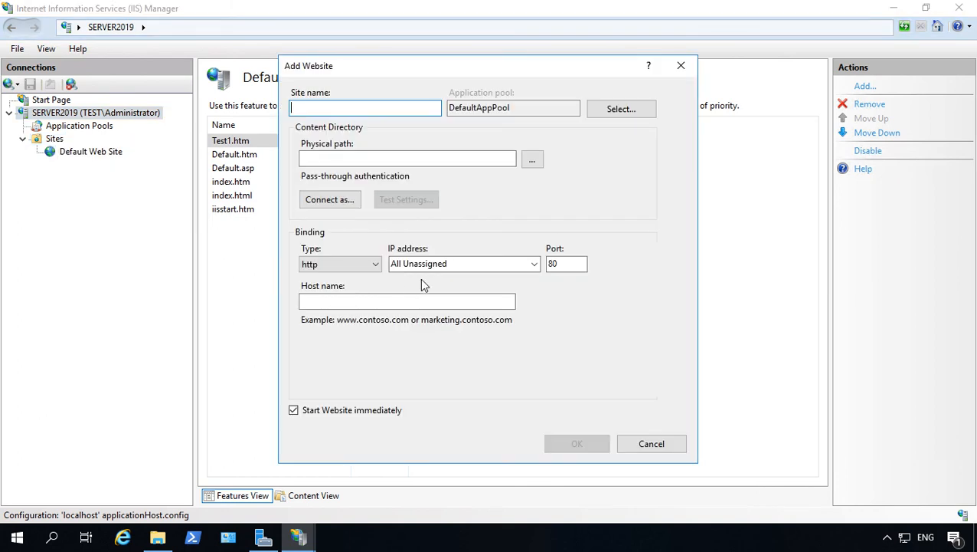
pyautogui.write('Test')
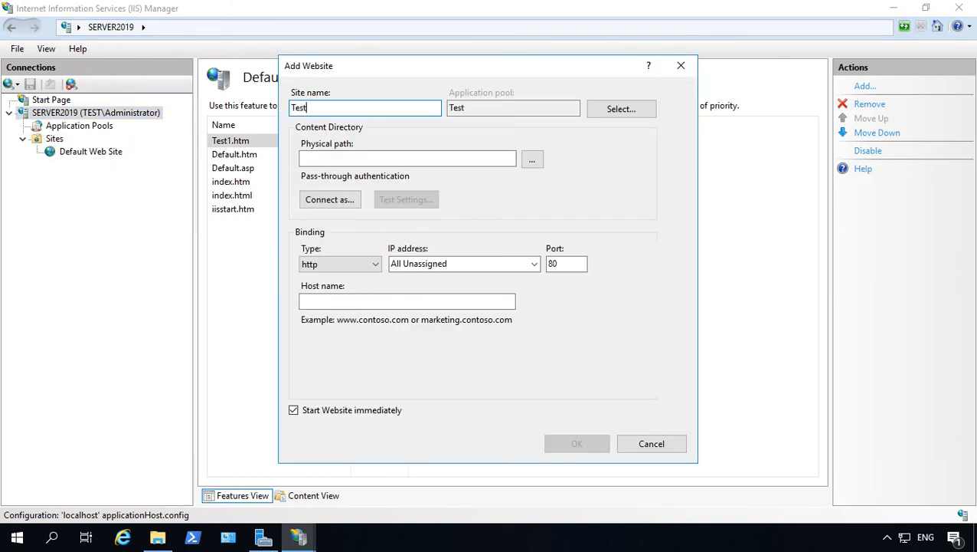
pyautogui.write('2')
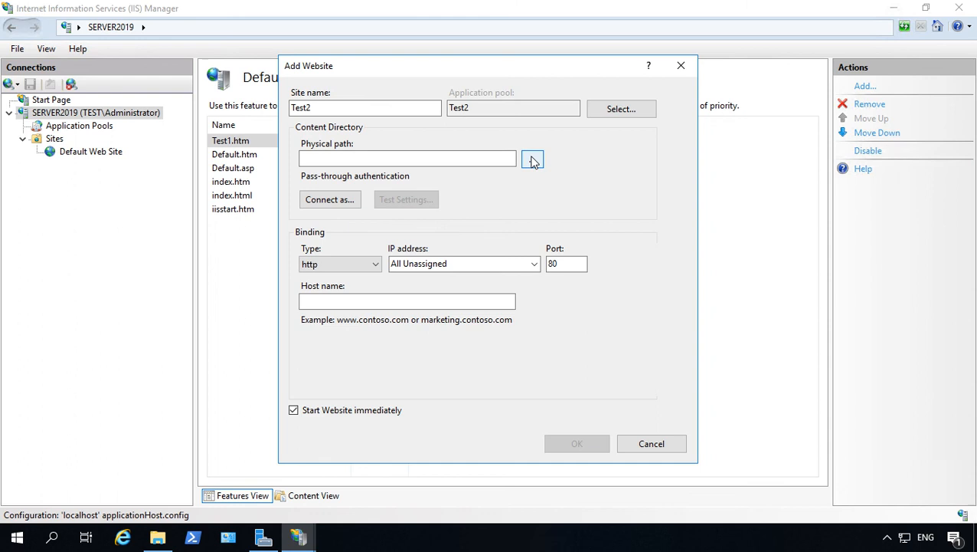
pyautogui.click(532, 159)
pyautogui.click(455, 315)
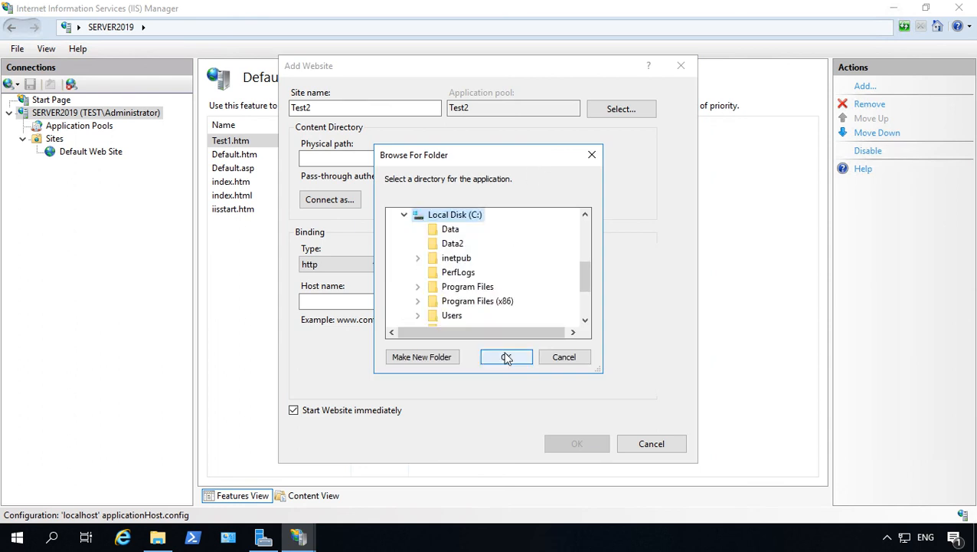
pyautogui.click(506, 356)
pyautogui.click(577, 444)
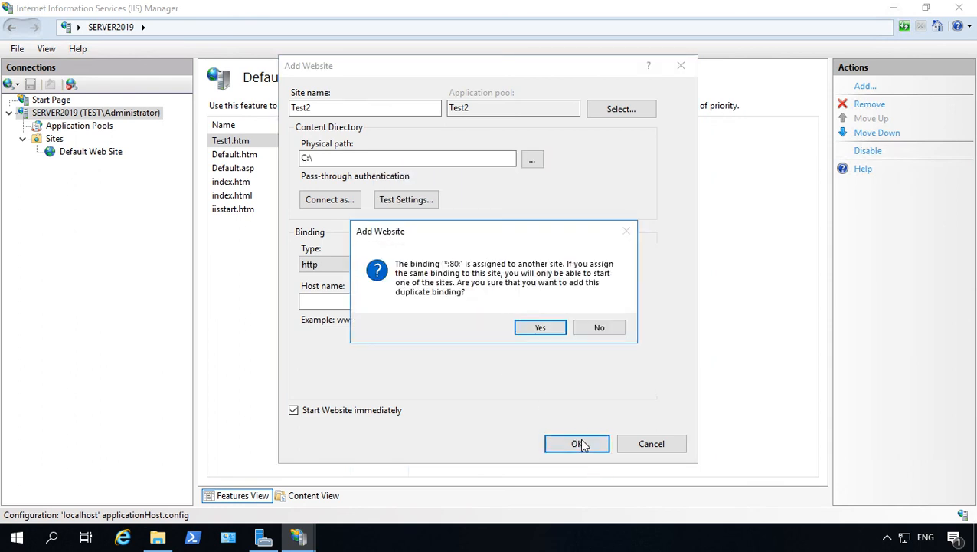
pyautogui.click(540, 327)
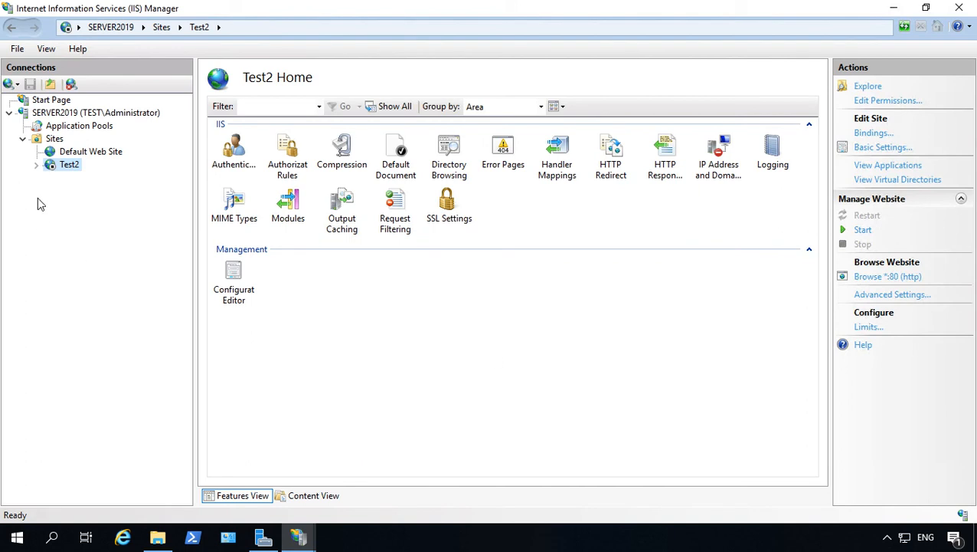
# - Move index.htm three places up to the top of Test2's default documents, confirming the override prompt
pyautogui.doubleClick(396, 153)
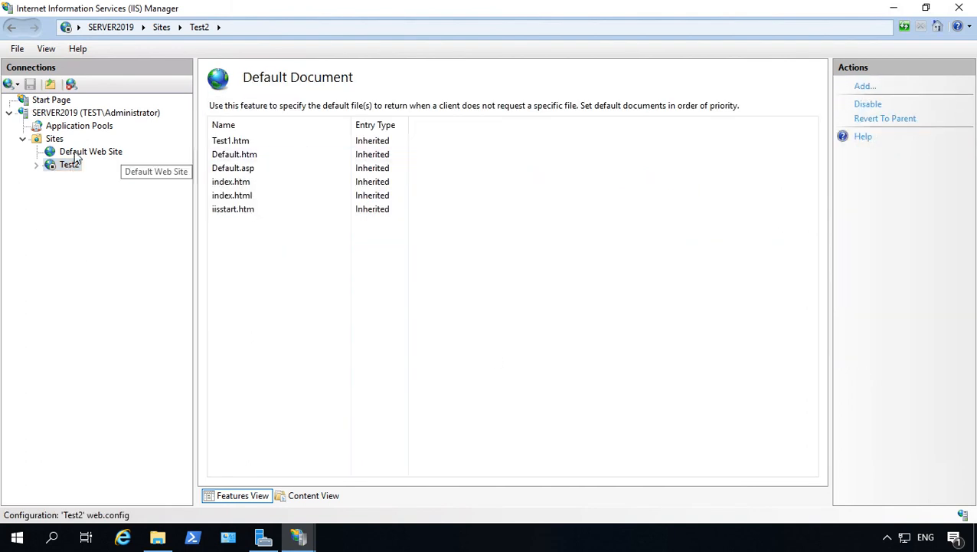
pyautogui.click(242, 184)
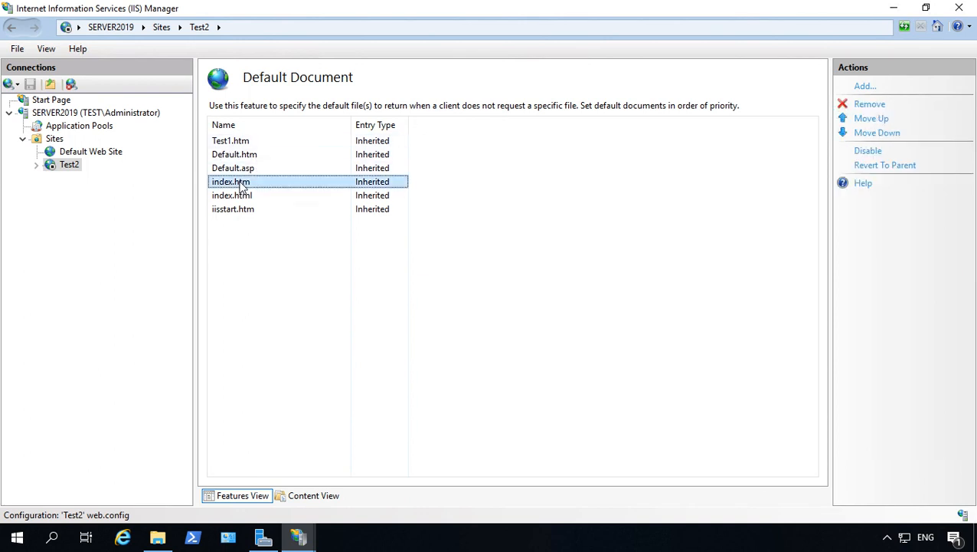
pyautogui.click(872, 119)
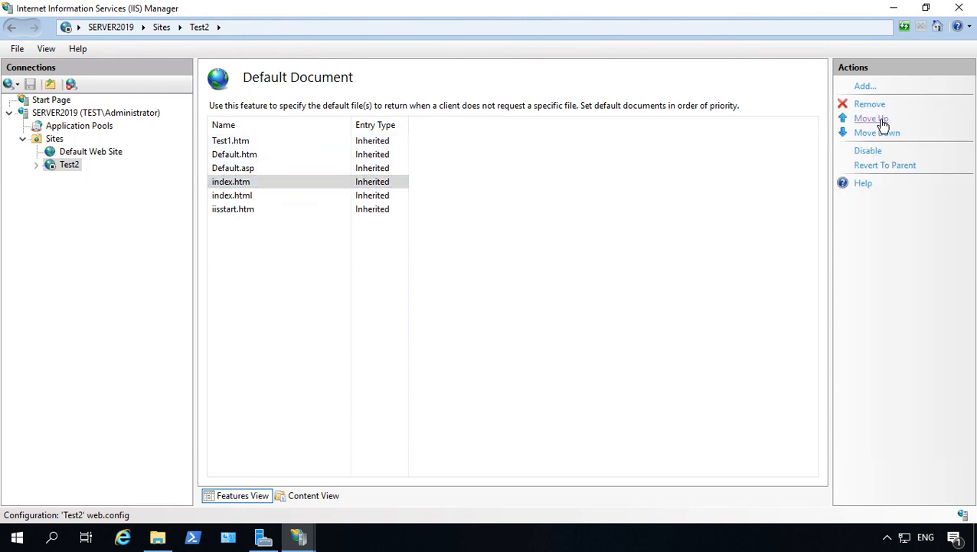
pyautogui.click(484, 321)
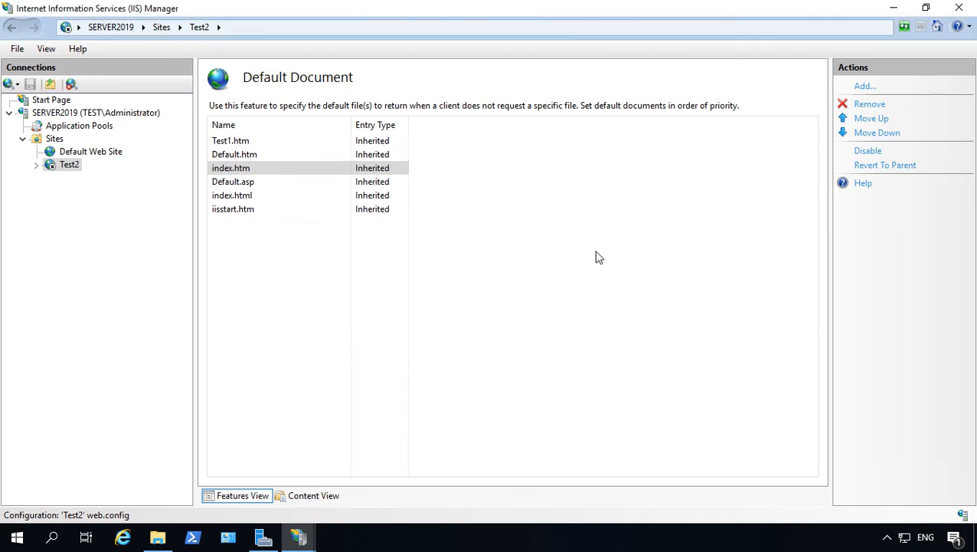
pyautogui.click(871, 119)
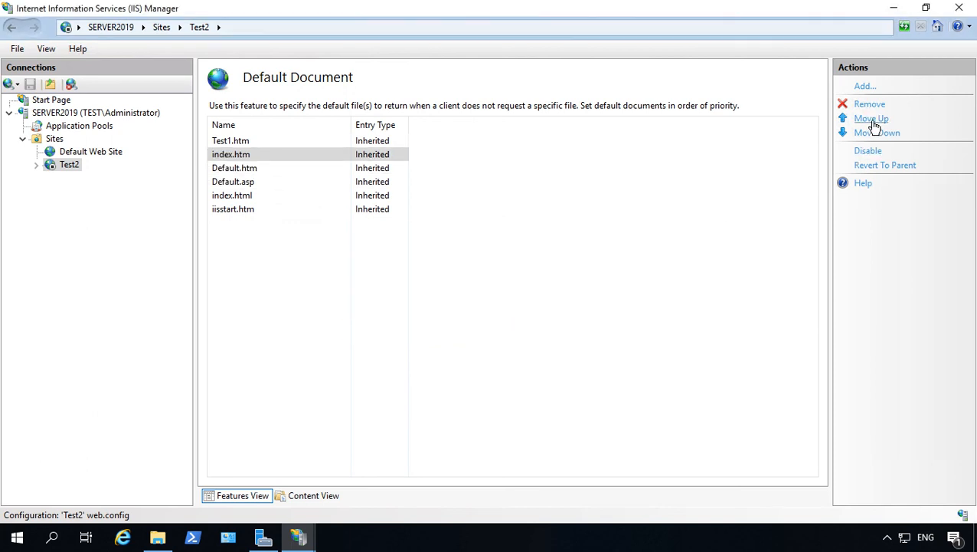
pyautogui.click(871, 119)
pyautogui.click(315, 329)
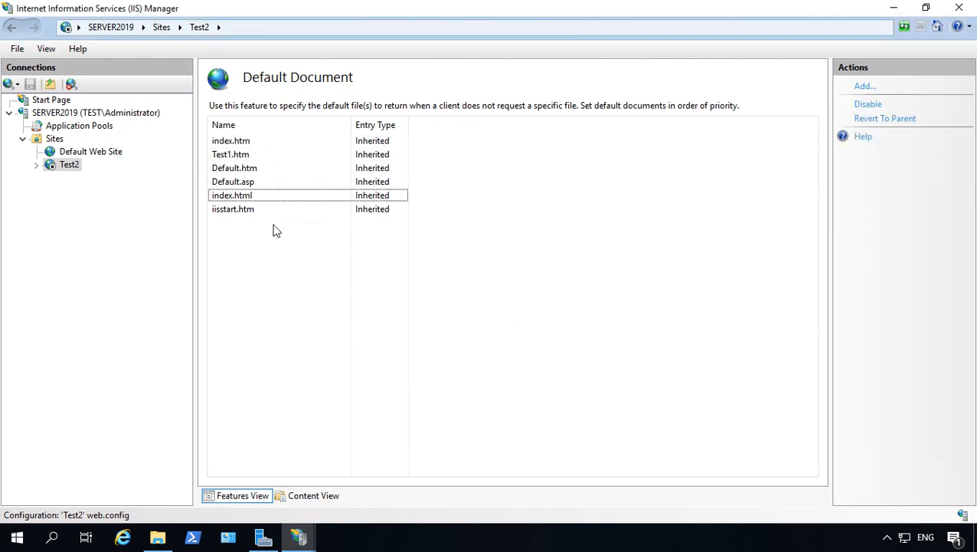
pyautogui.click(245, 143)
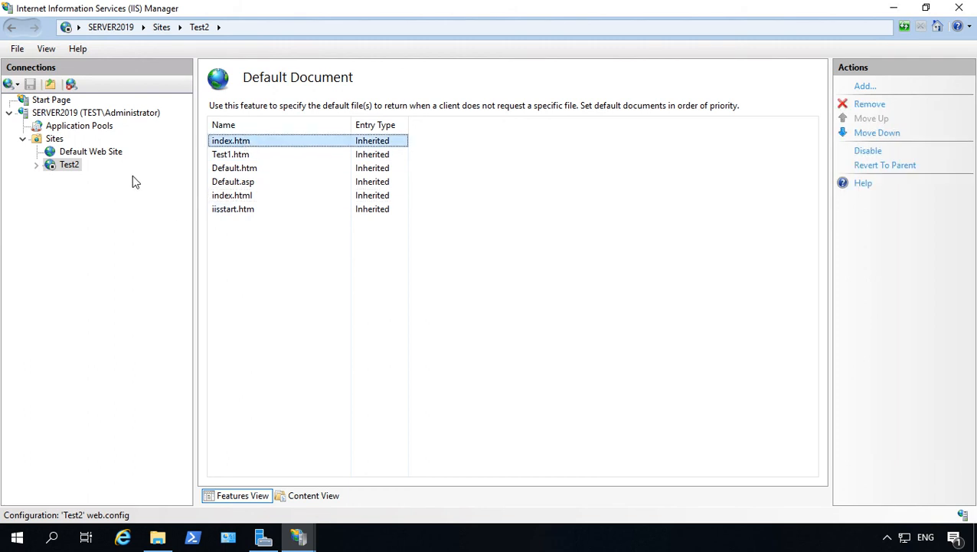
# - Confirm Default.htm leads Default Web Site's list, then navigate via SERVER2019 back to the Test2 site
pyautogui.click(90, 151)
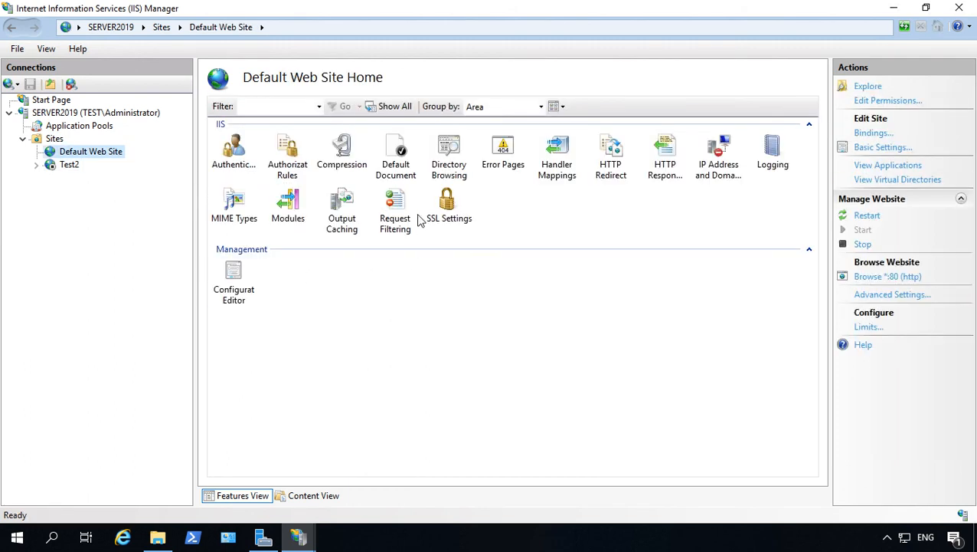
pyautogui.doubleClick(394, 150)
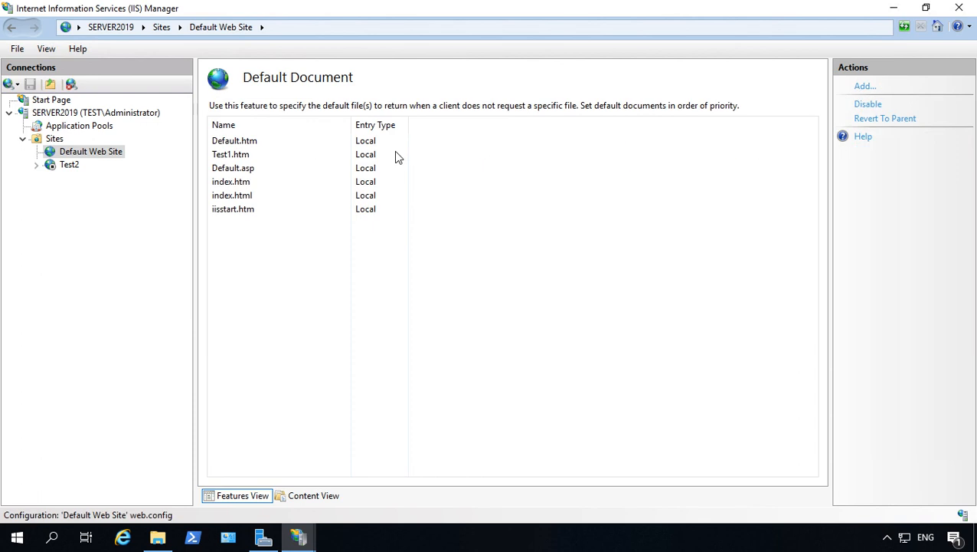
pyautogui.click(237, 146)
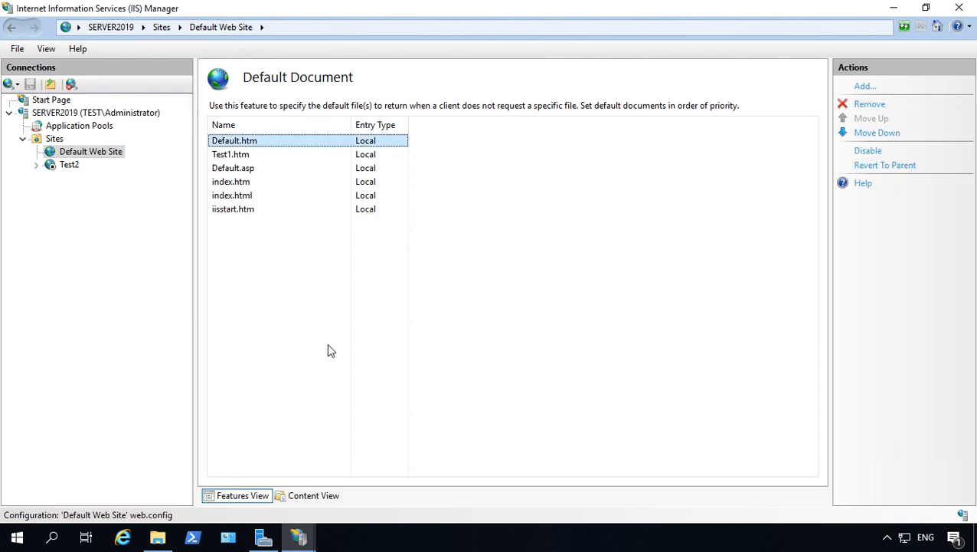
pyautogui.click(96, 112)
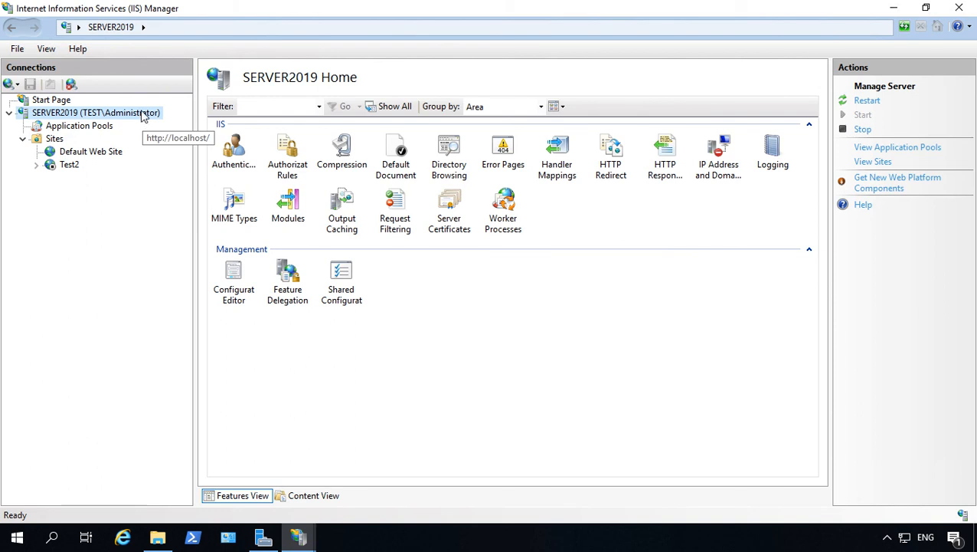
pyautogui.click(91, 150)
pyautogui.click(69, 164)
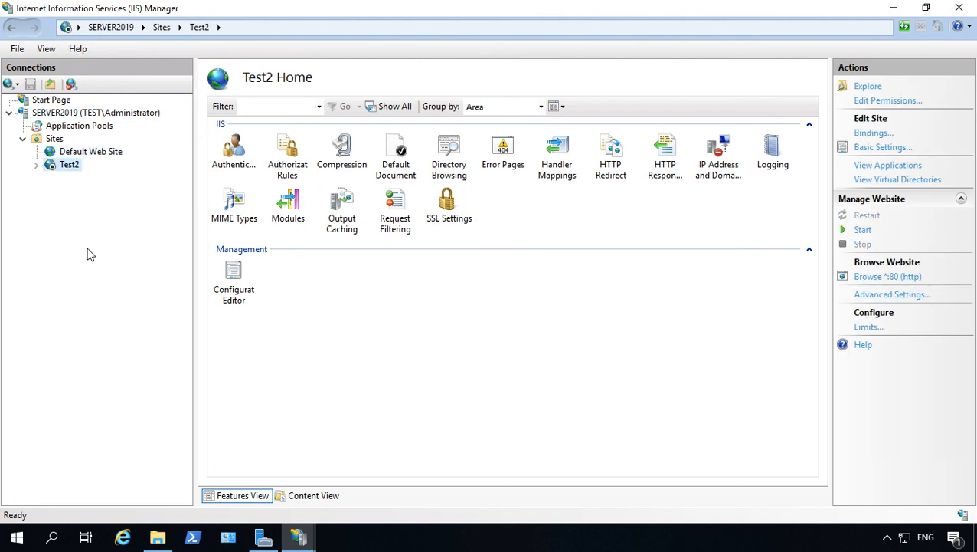